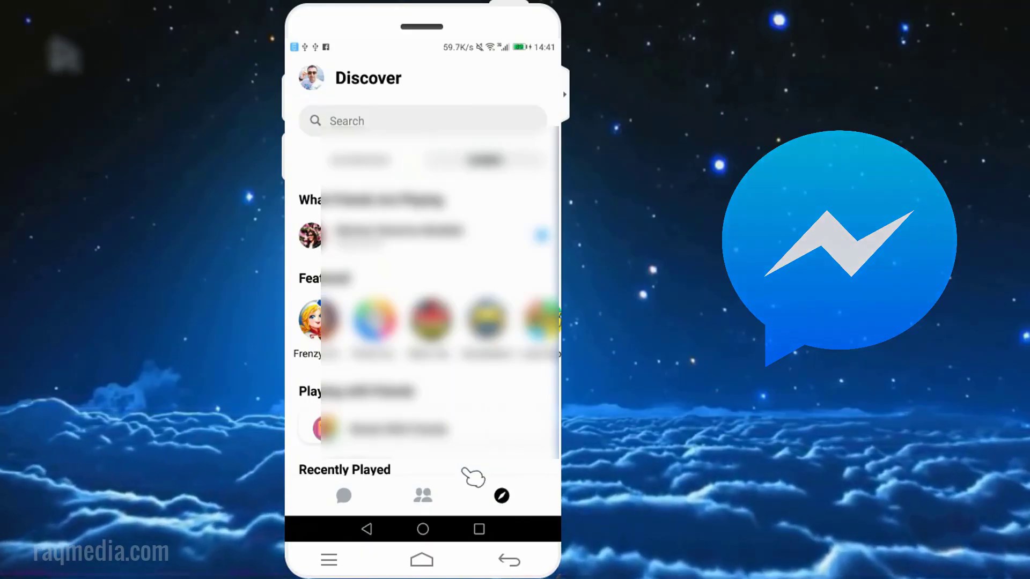
# - From the Chats search, open the conversation with the first contact under Recent Searches
pyautogui.click(345, 496)
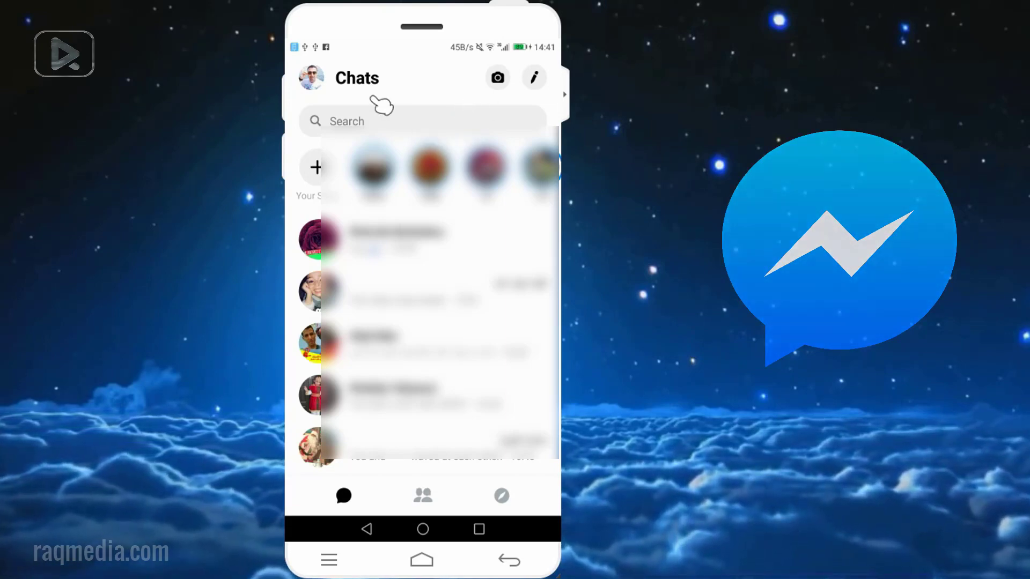
pyautogui.click(418, 108)
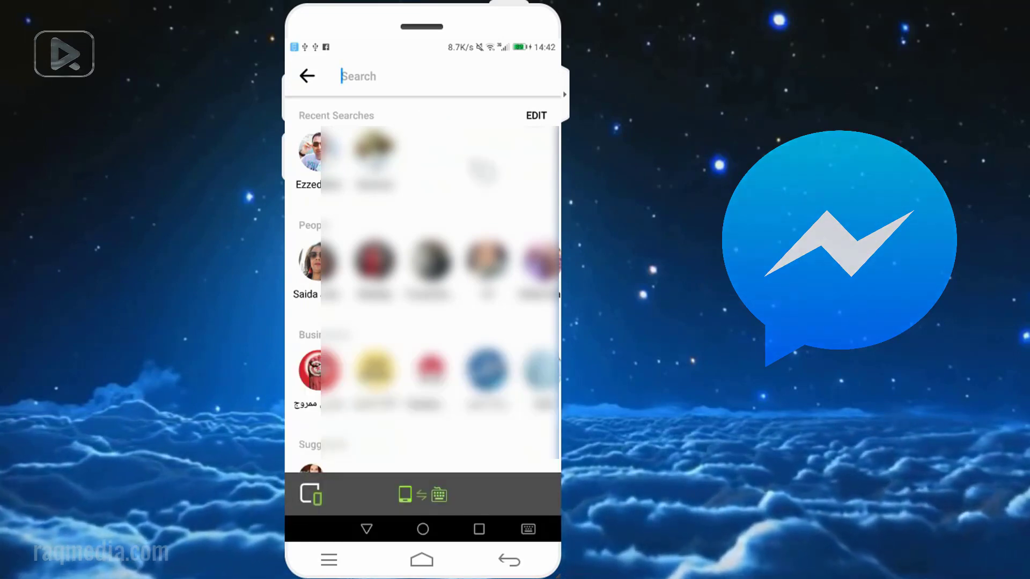
pyautogui.click(483, 241)
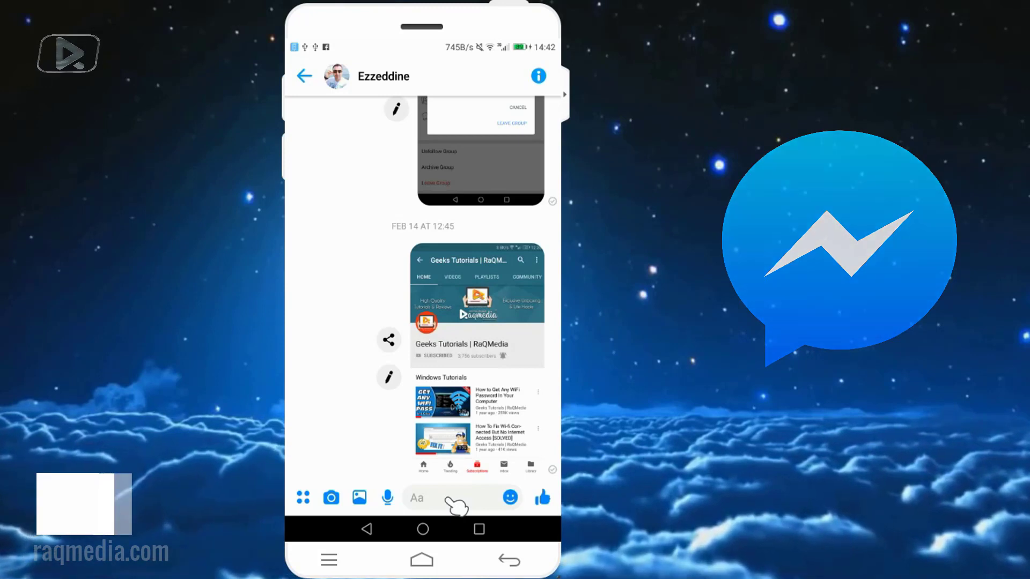
# - Insert a crescent moon emoji from the EMOJI tab into the message field
pyautogui.click(511, 498)
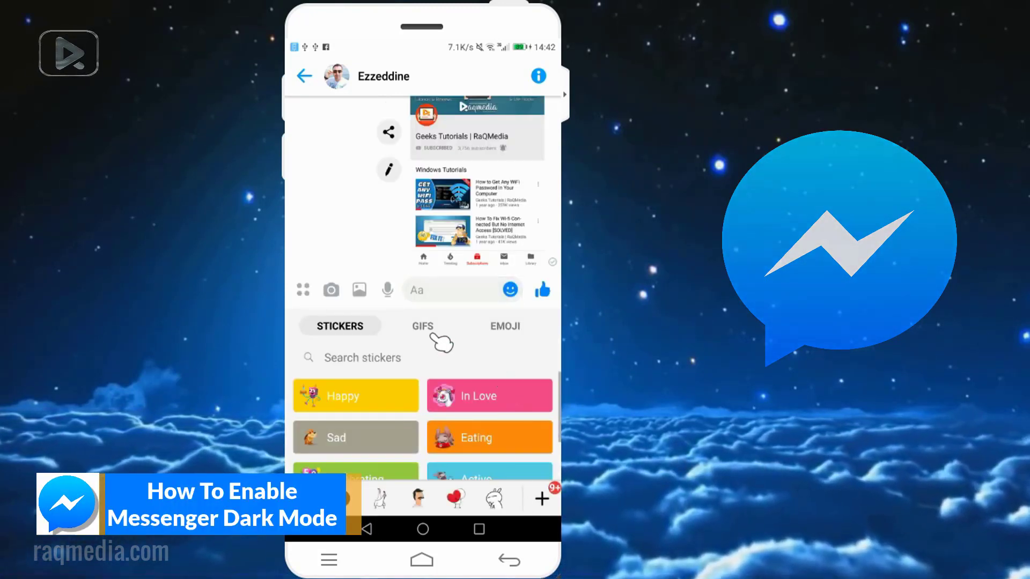
pyautogui.click(510, 327)
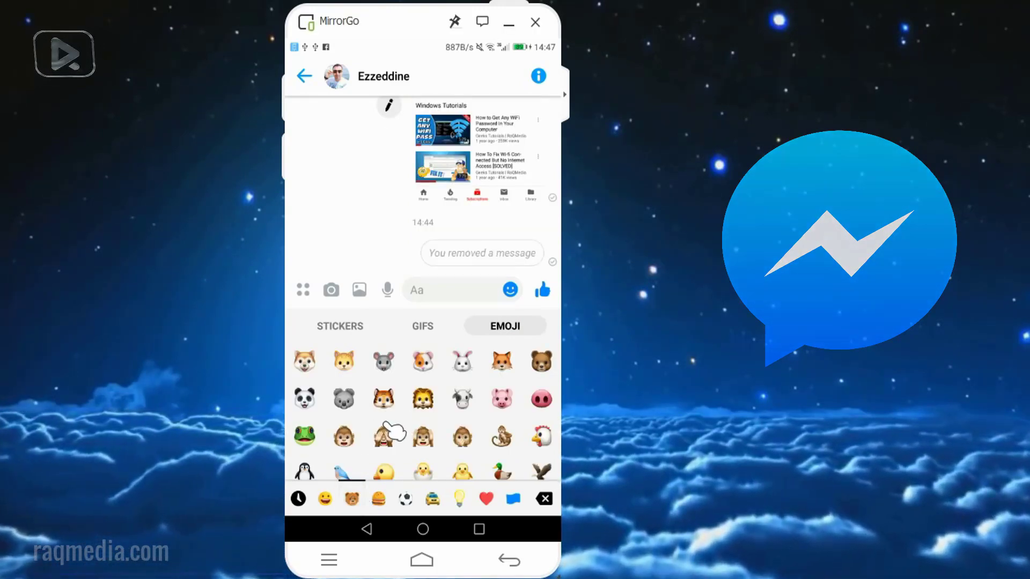
pyautogui.scroll(-10, 394, 431)
pyautogui.scroll(-5, 396, 426)
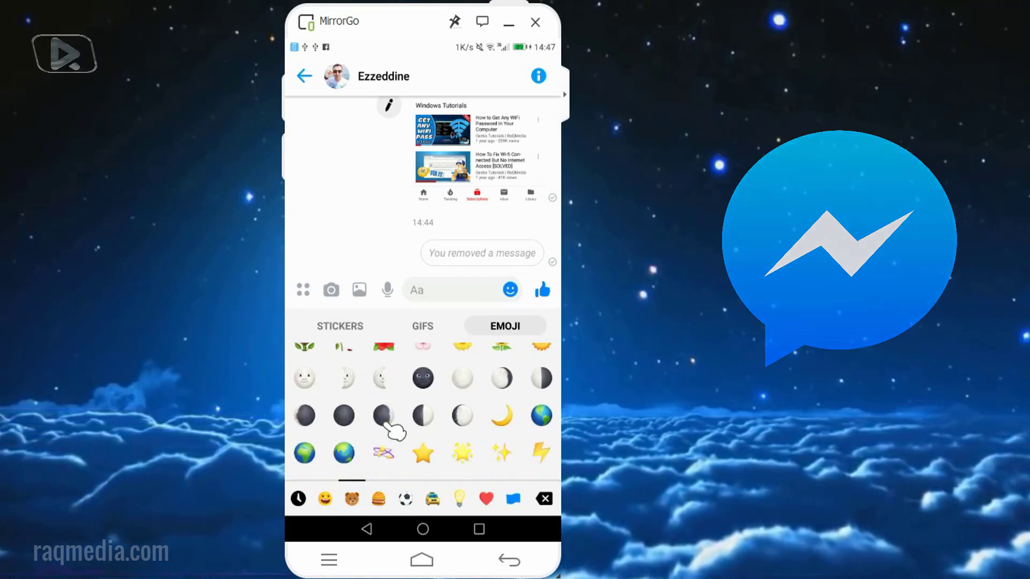
pyautogui.scroll(4, 395, 427)
pyautogui.scroll(1, 486, 429)
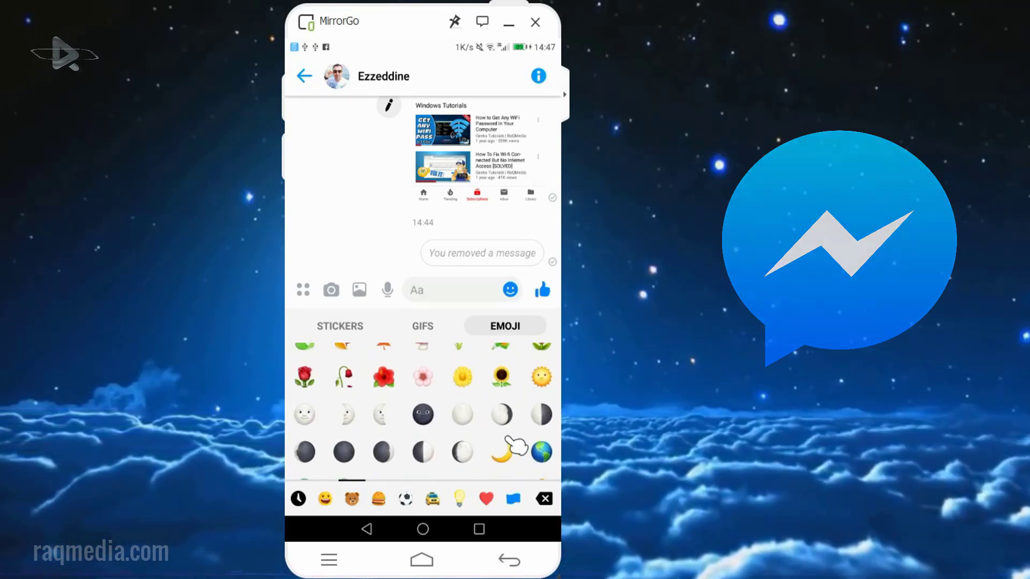
pyautogui.scroll(-4, 513, 429)
pyautogui.scroll(4, 515, 397)
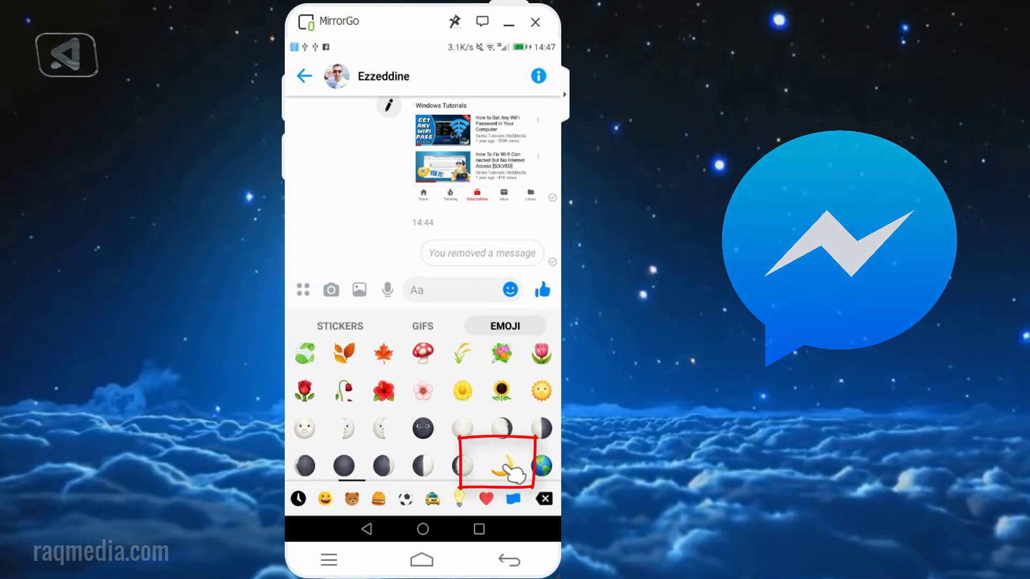
pyautogui.click(508, 468)
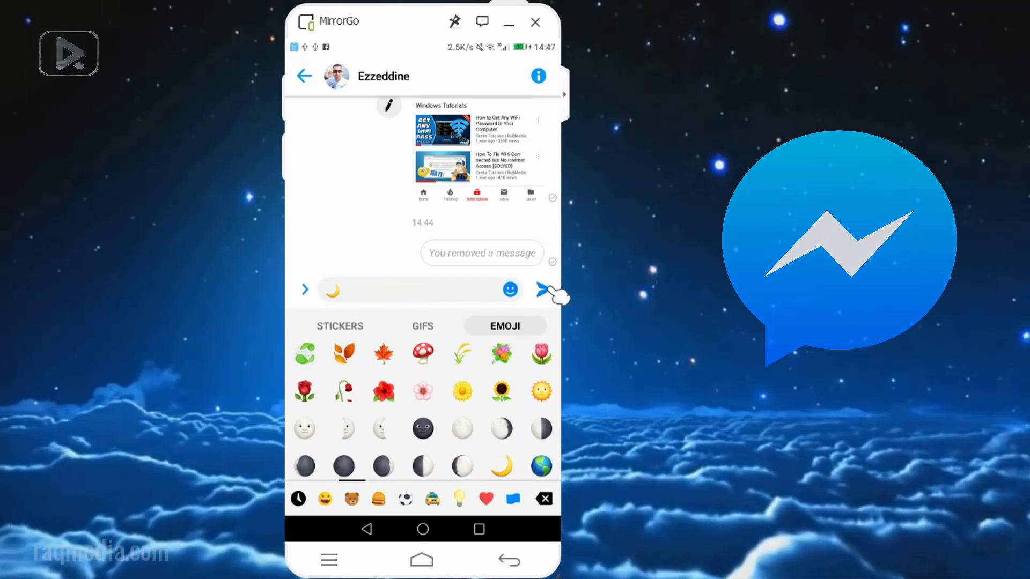
# - Send the crescent moon emoji, triggering the falling-moons animation in the conversation
pyautogui.click(554, 290)
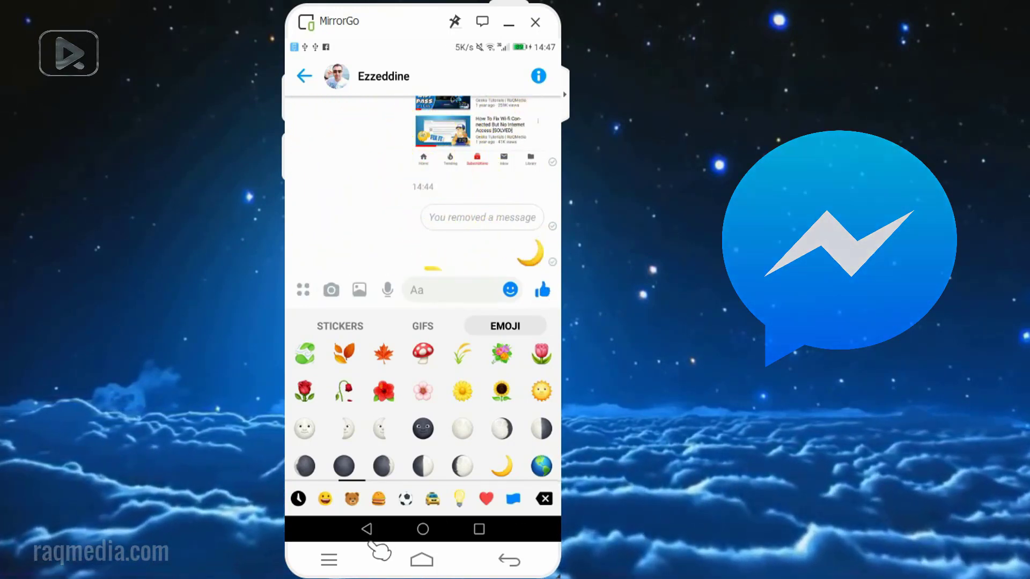
pyautogui.scroll(5, 396, 231)
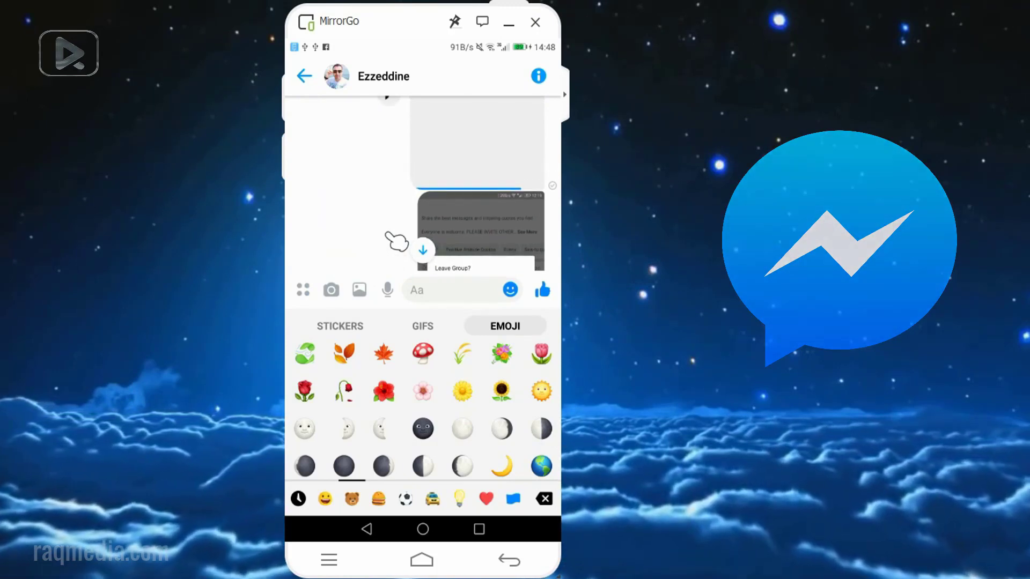
pyautogui.scroll(-5, 388, 234)
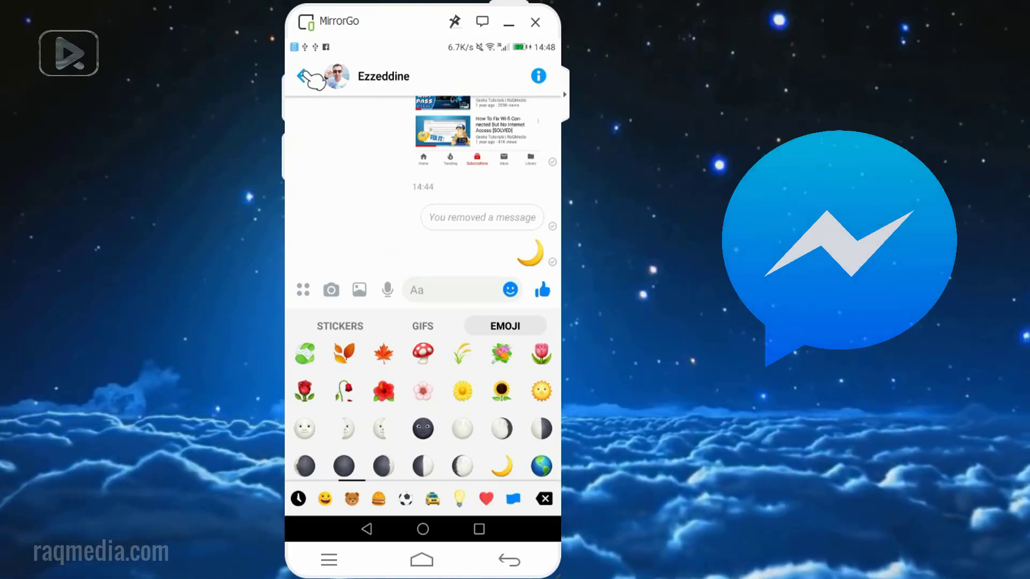
# - Go back to the chats list and open the Me profile settings page
pyautogui.click(304, 76)
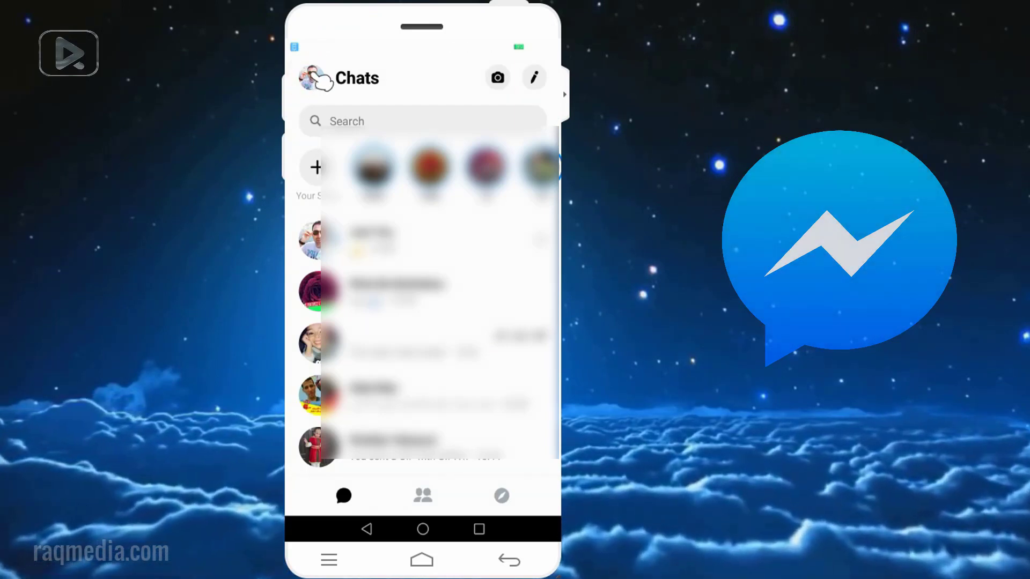
pyautogui.click(312, 79)
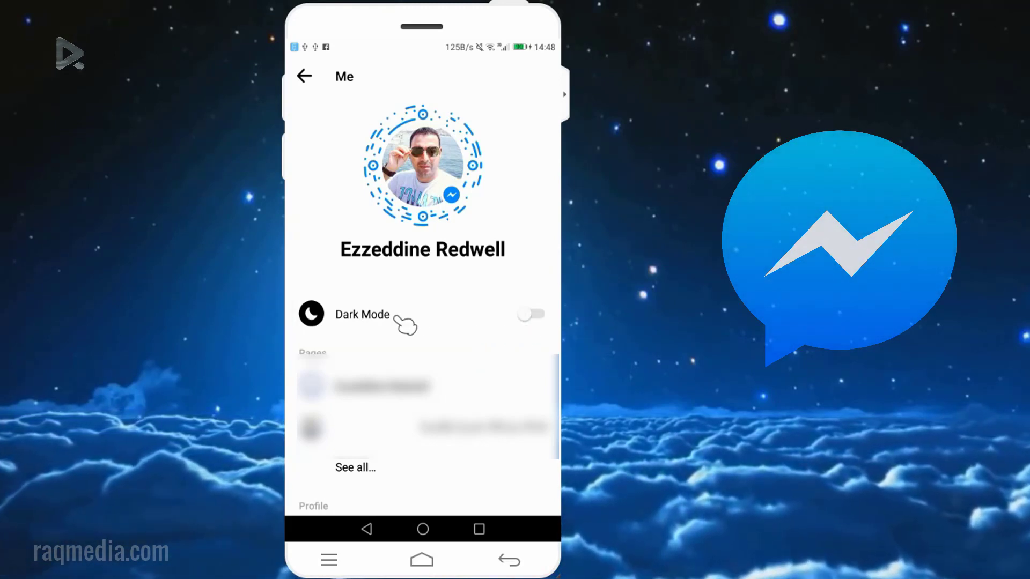
# - Switch the Dark Mode toggle on in the Me settings page
pyautogui.click(532, 313)
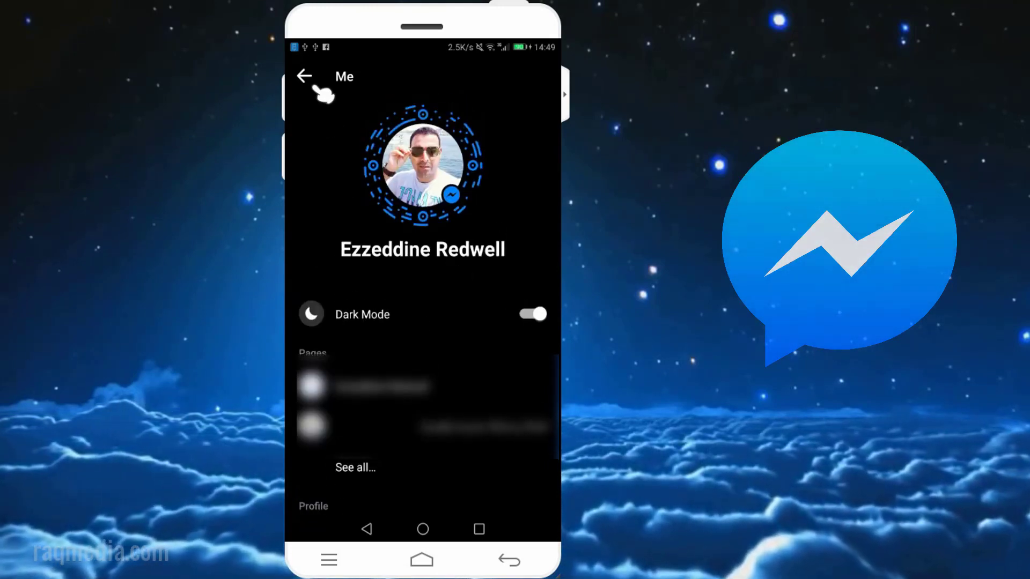
pyautogui.scroll(-10, 467, 356)
pyautogui.scroll(-3, 422, 305)
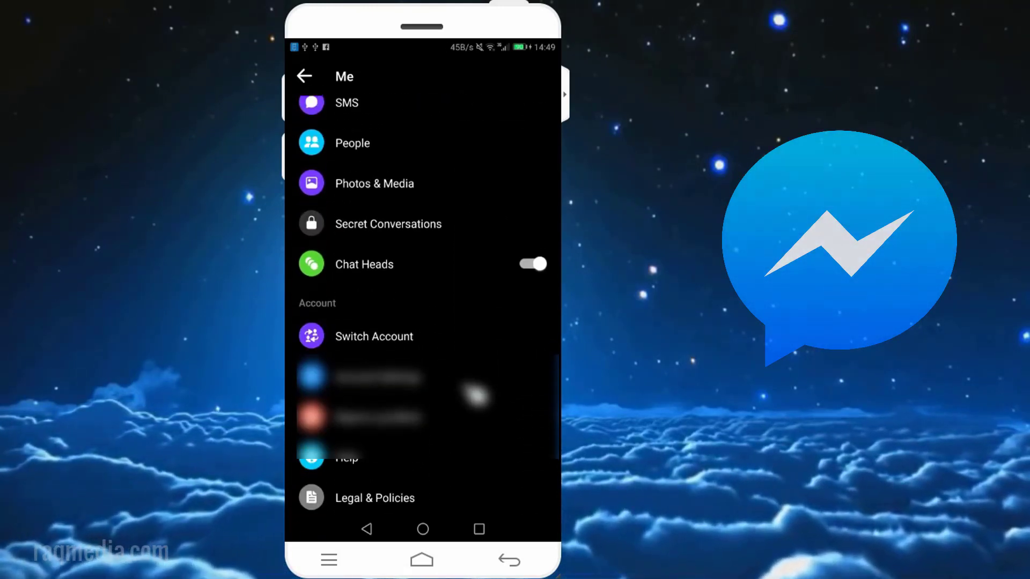
pyautogui.scroll(10, 475, 396)
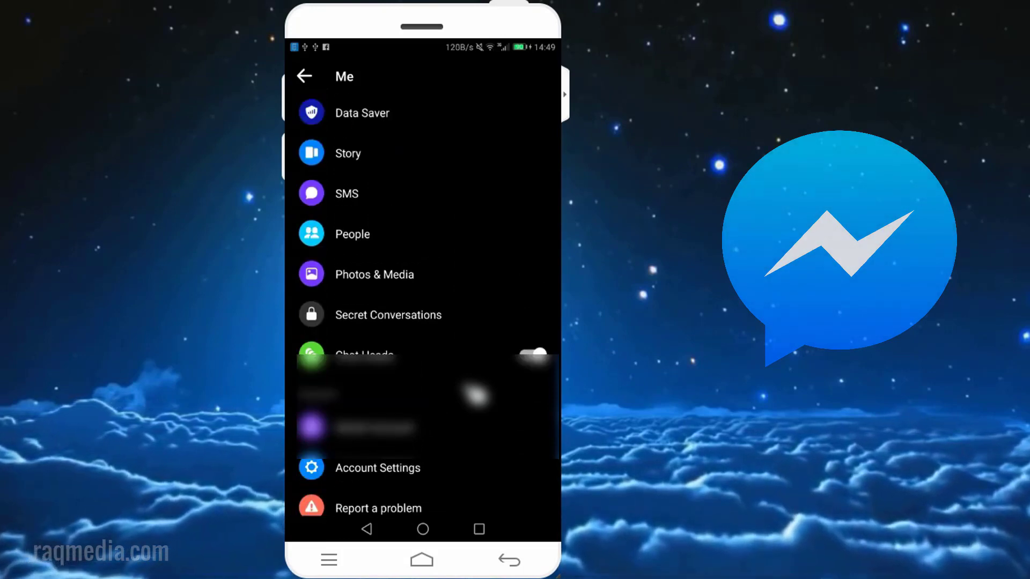
pyautogui.scroll(-5, 476, 395)
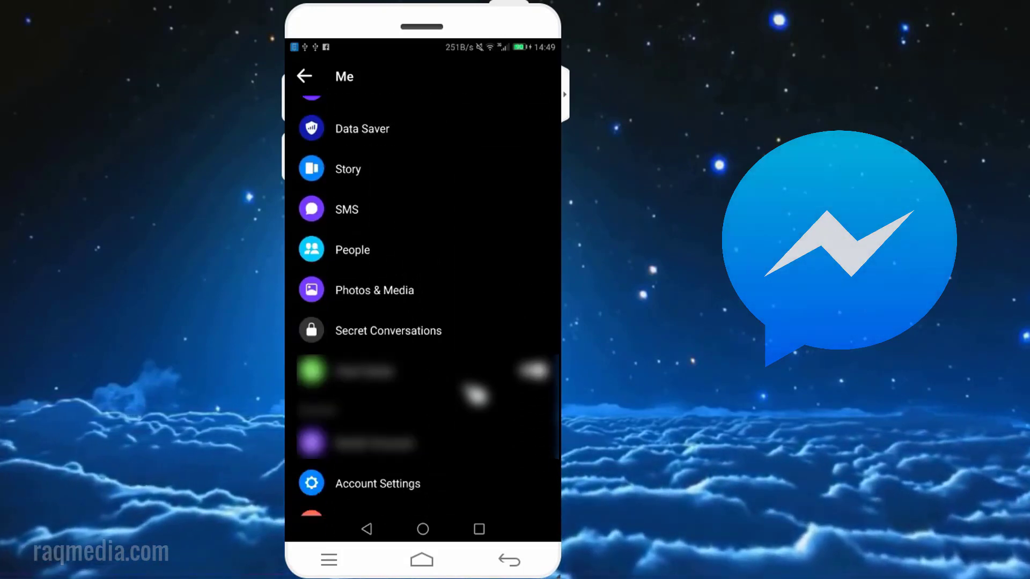
pyautogui.scroll(10, 474, 394)
pyautogui.scroll(2, 475, 394)
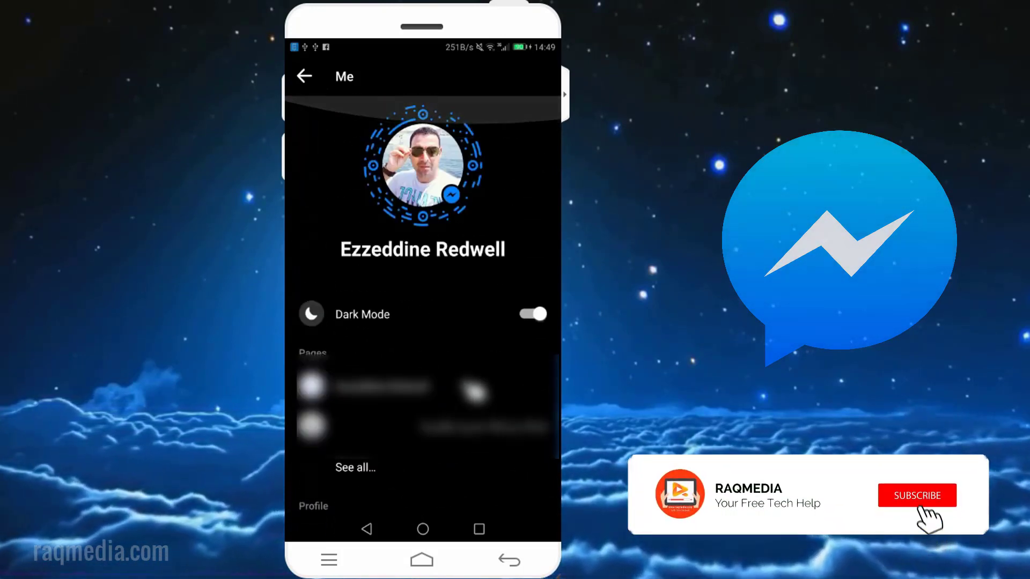
# - Return to the Chats list, now displayed with a black theme
pyautogui.click(305, 76)
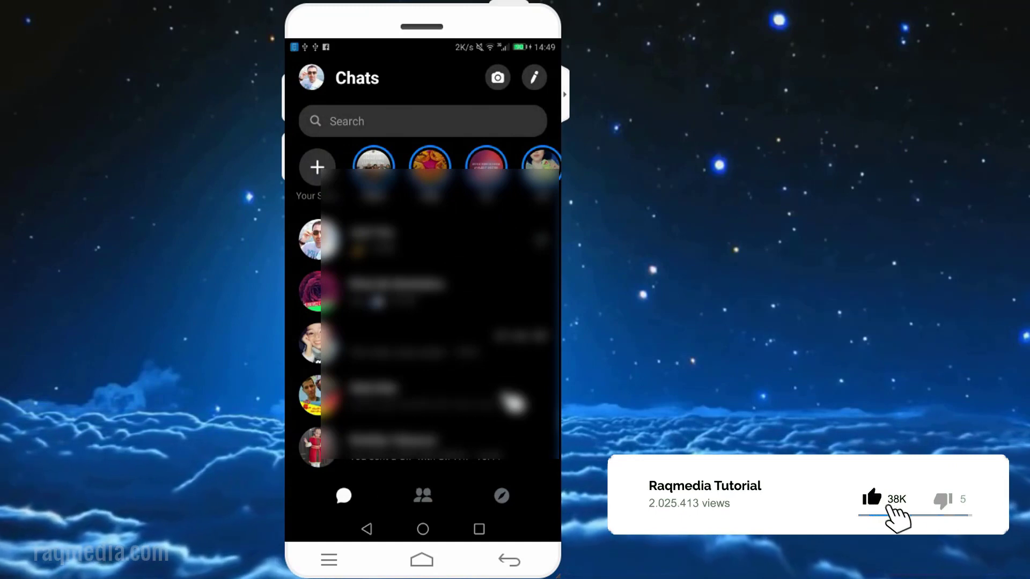
pyautogui.scroll(-3, 424, 300)
pyautogui.scroll(-5, 423, 300)
pyautogui.scroll(10, 424, 300)
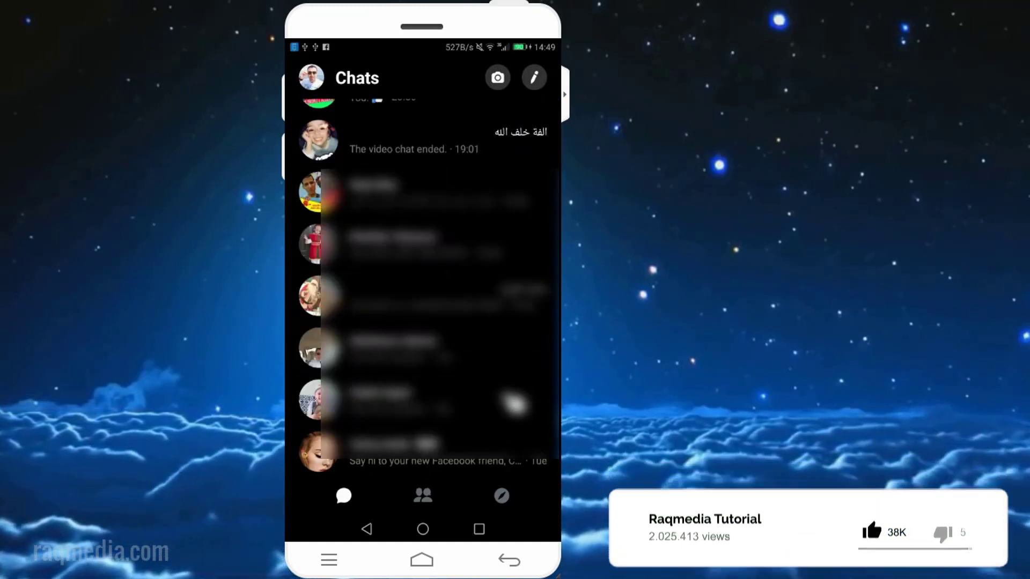